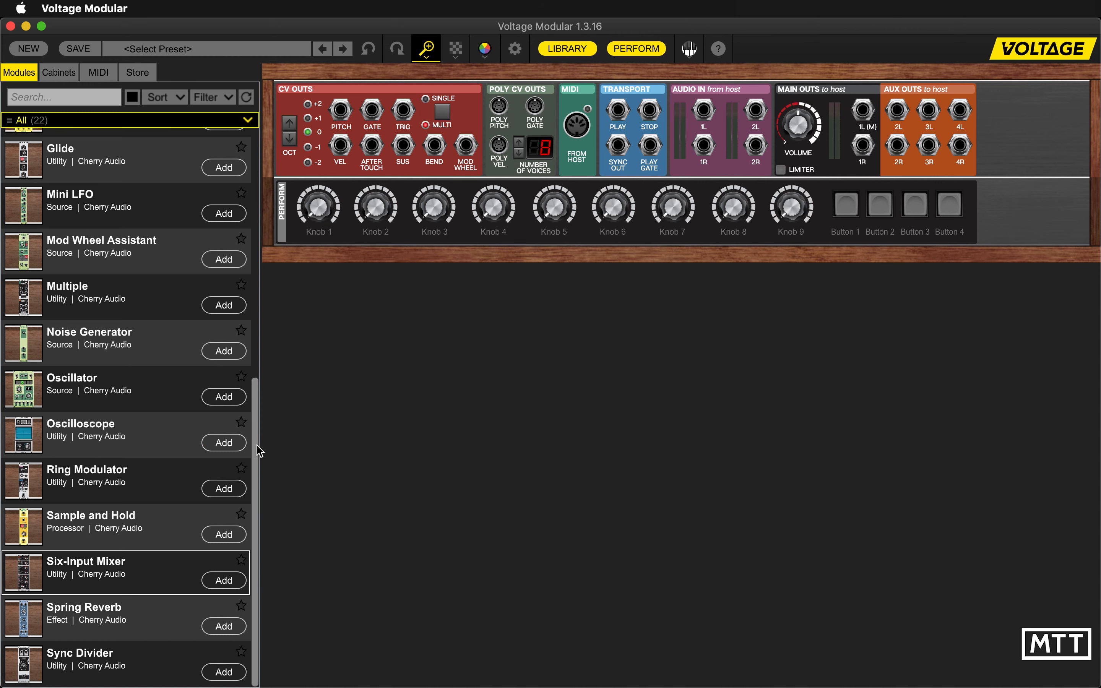
- Add a Noise Generator and an Amplifier to the cabinet, leaving a wide gap between the two modules
left_click(225, 352)
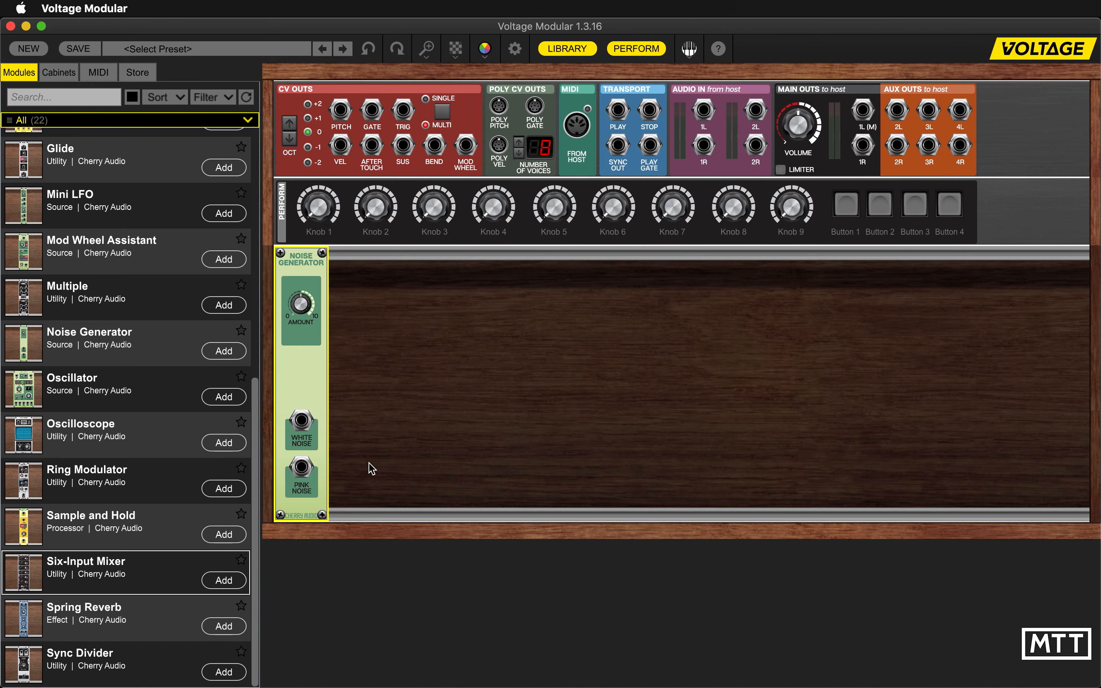
scroll(160, 454, "up", 10)
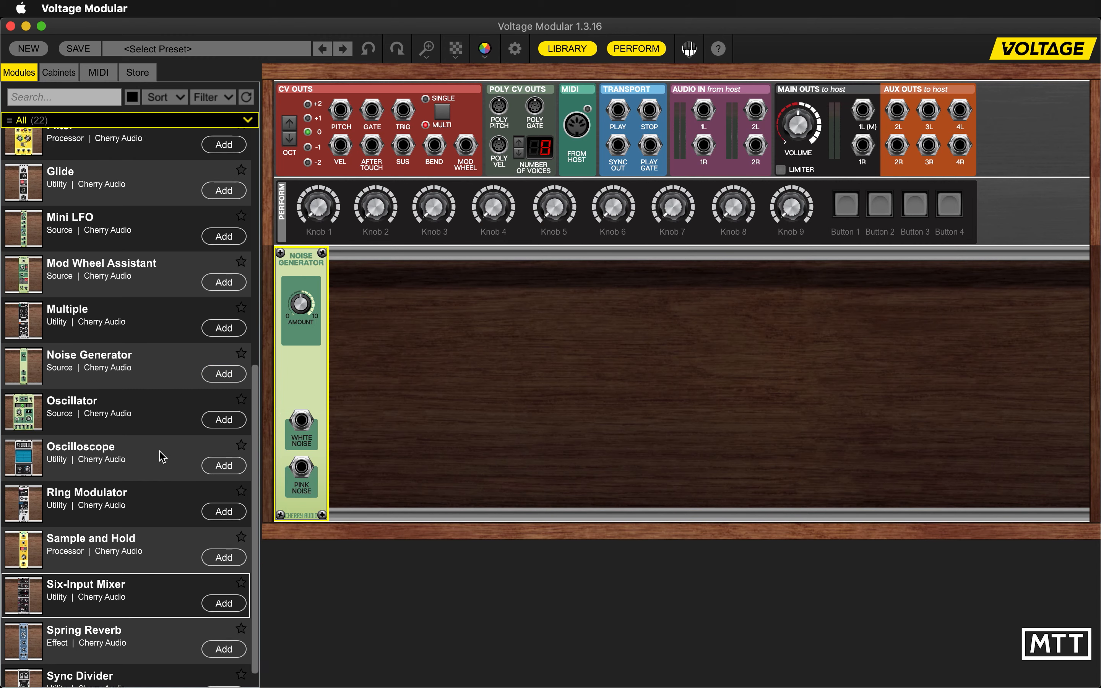
scroll(160, 455, "down", 10)
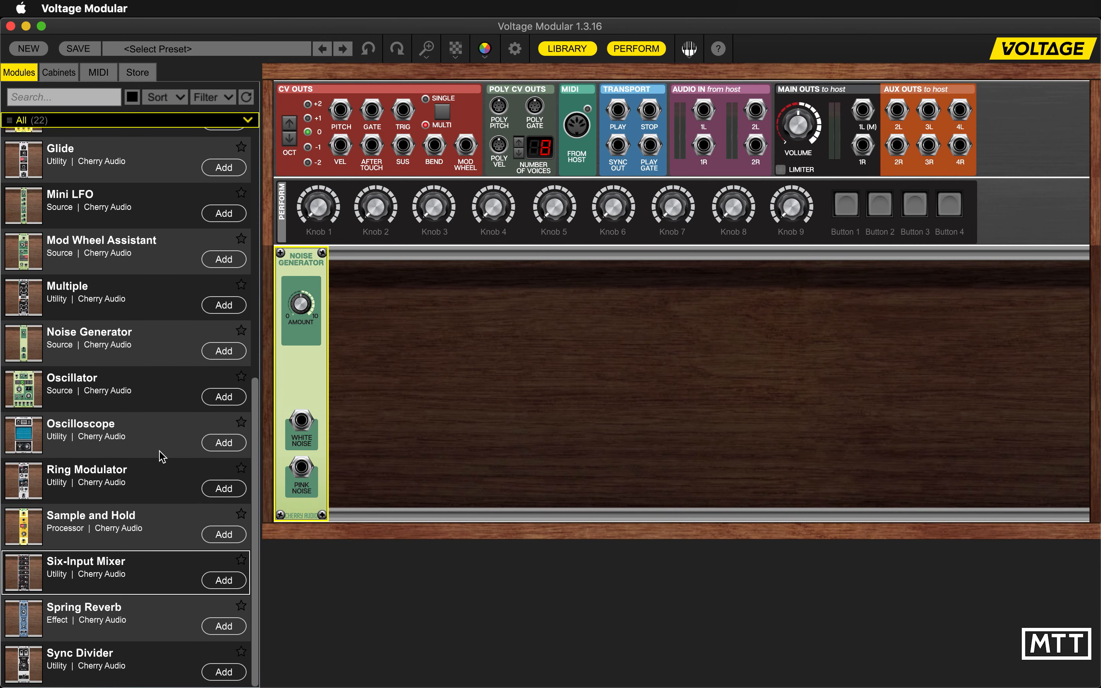
scroll(160, 454, "up", 10)
scroll(160, 455, "down", 10)
scroll(172, 362, "up", 3)
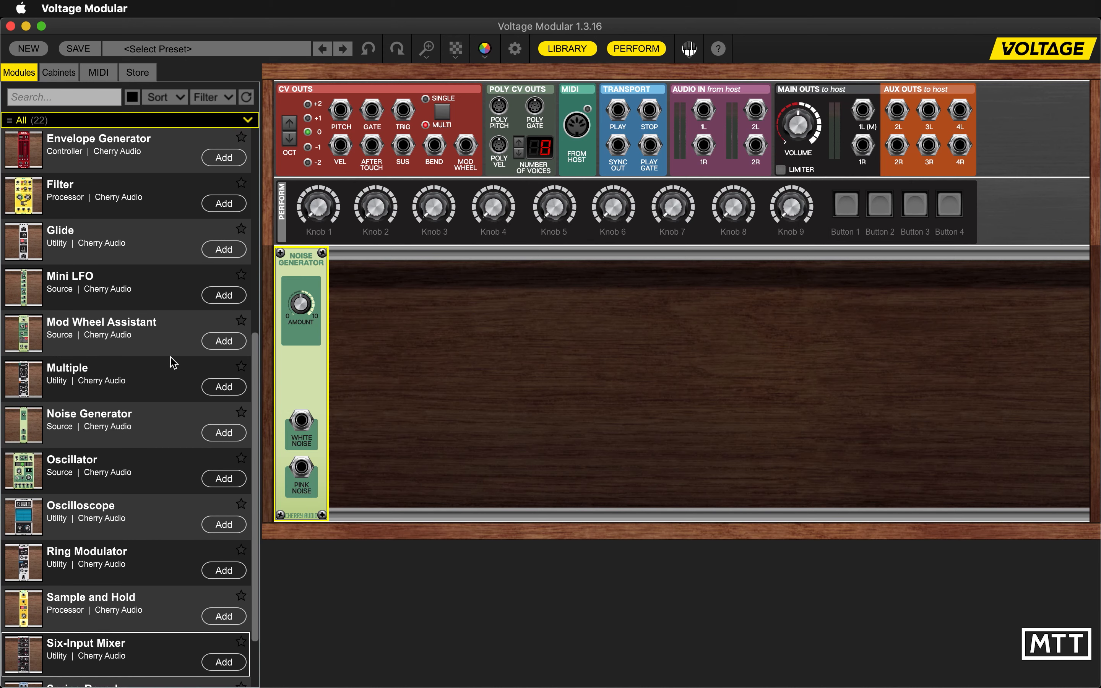
scroll(172, 362, "up", 8)
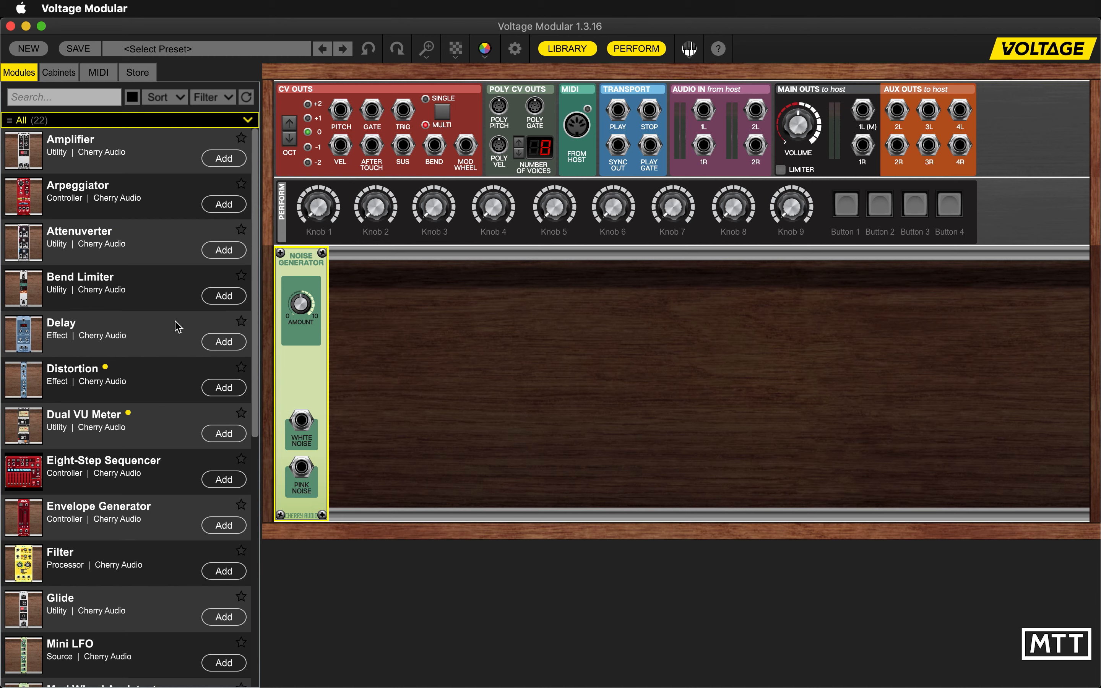
left_click(222, 163)
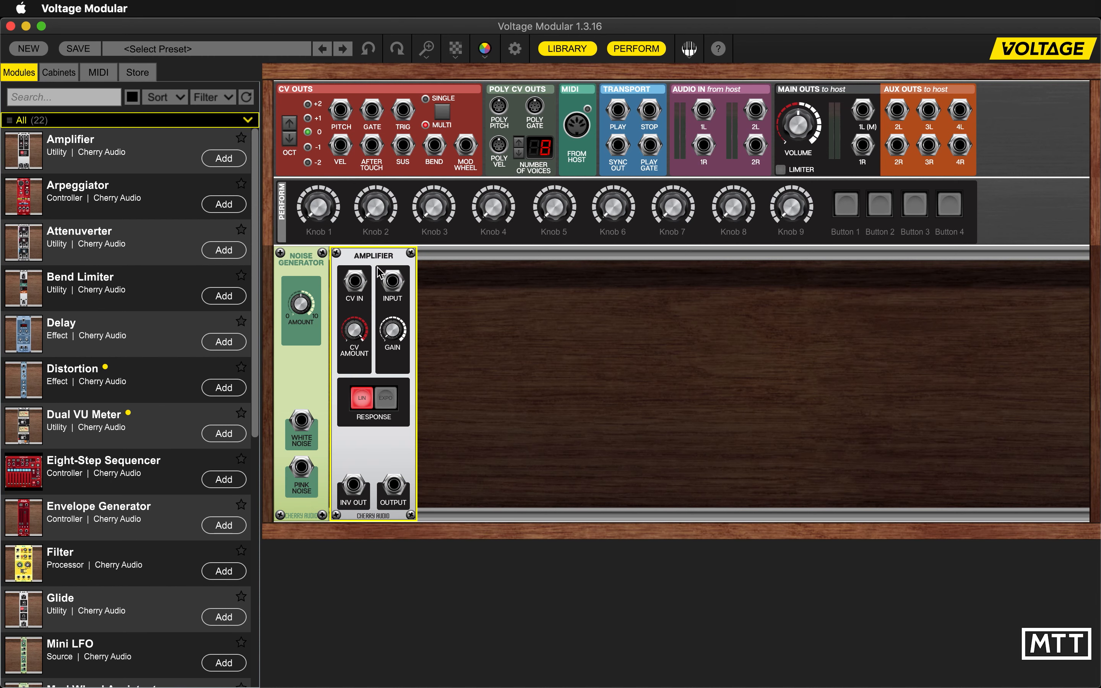
left_click_drag(372, 258, 504, 258)
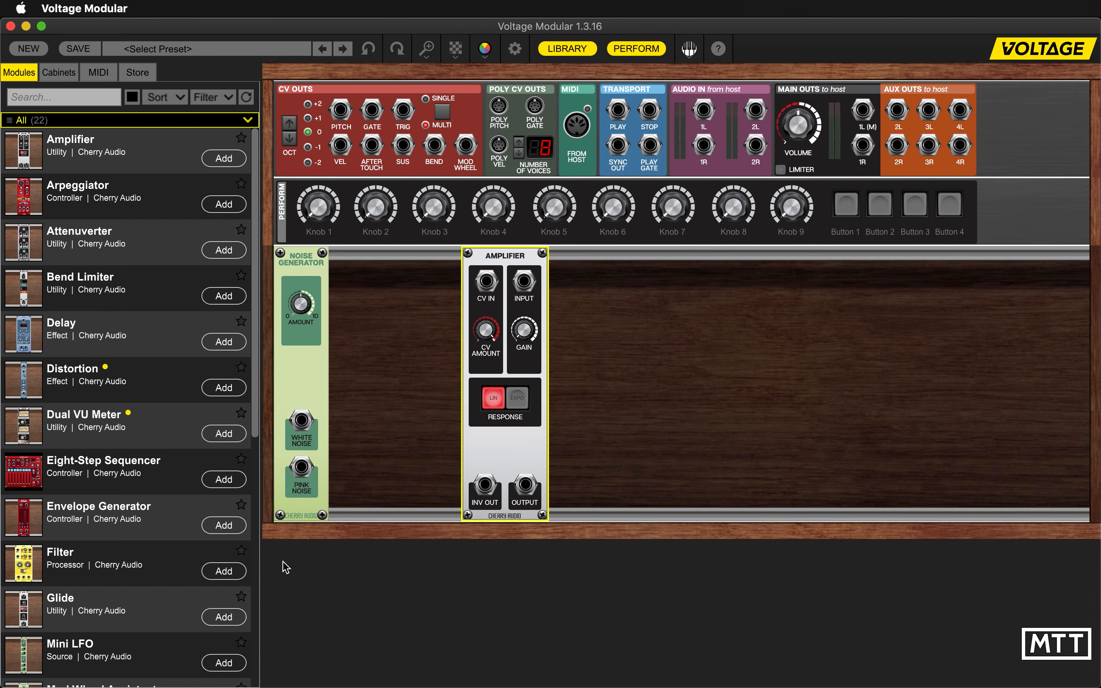
- Patch White Noise into the Amplifier's Input, its Output to main out 1L (M), and the Gate CV out into CV In
left_click_drag(302, 419, 523, 282)
left_click_drag(525, 485, 863, 110)
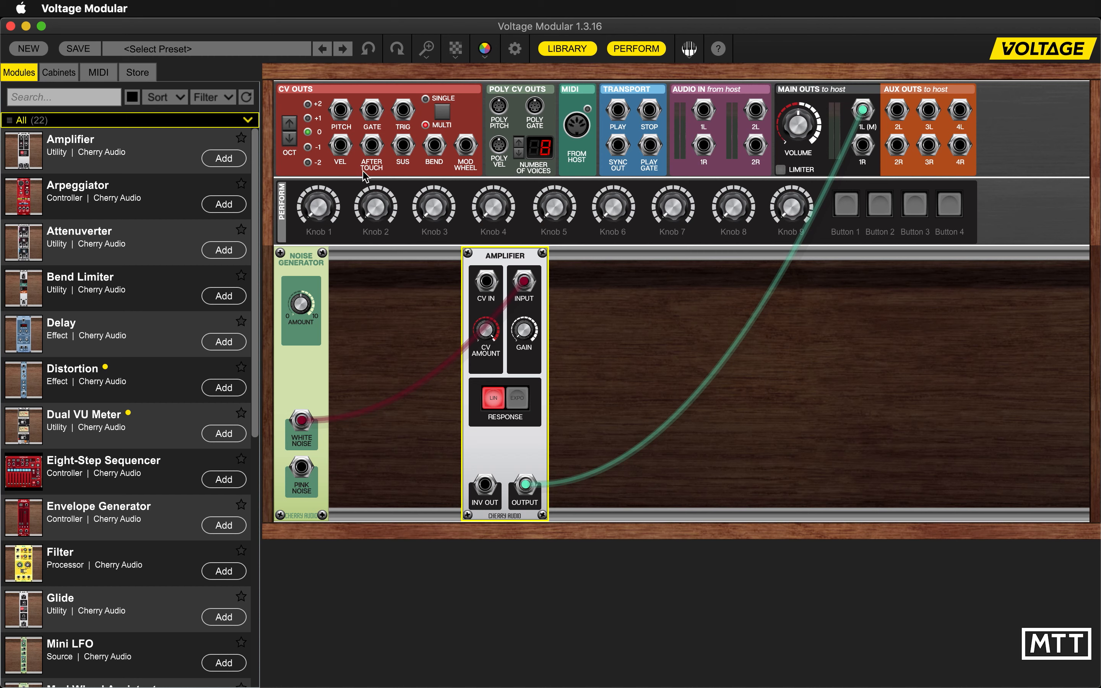
left_click_drag(372, 109, 486, 282)
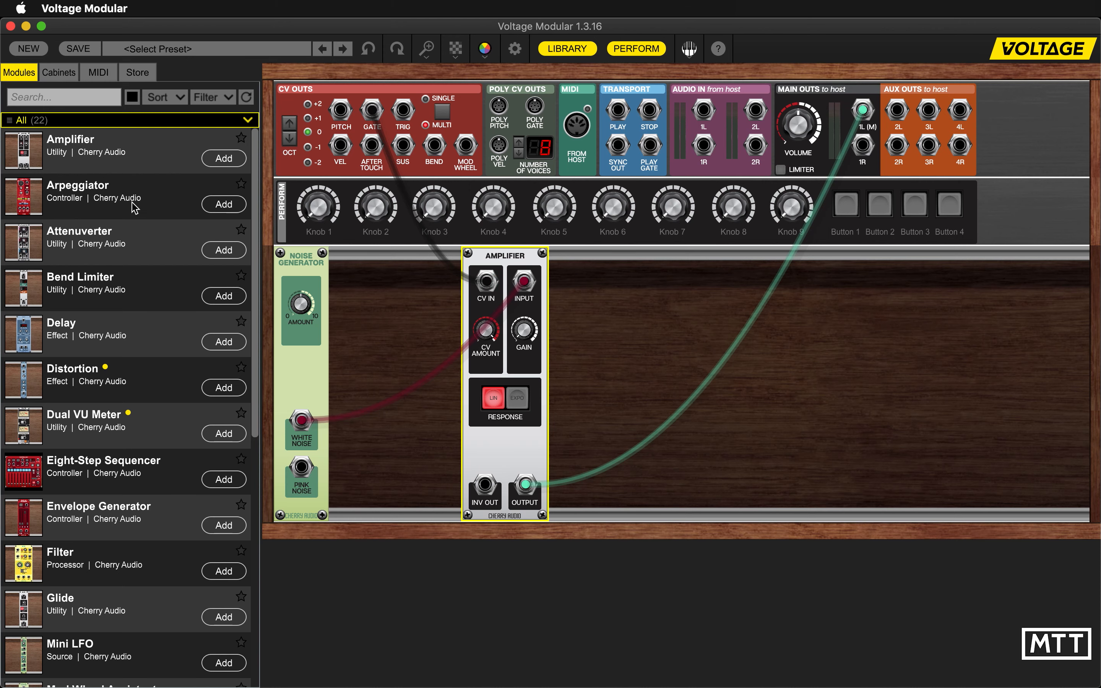
- Add an Envelope Generator and position it between the Noise Generator and the Amplifier
scroll(142, 268, "down", 5)
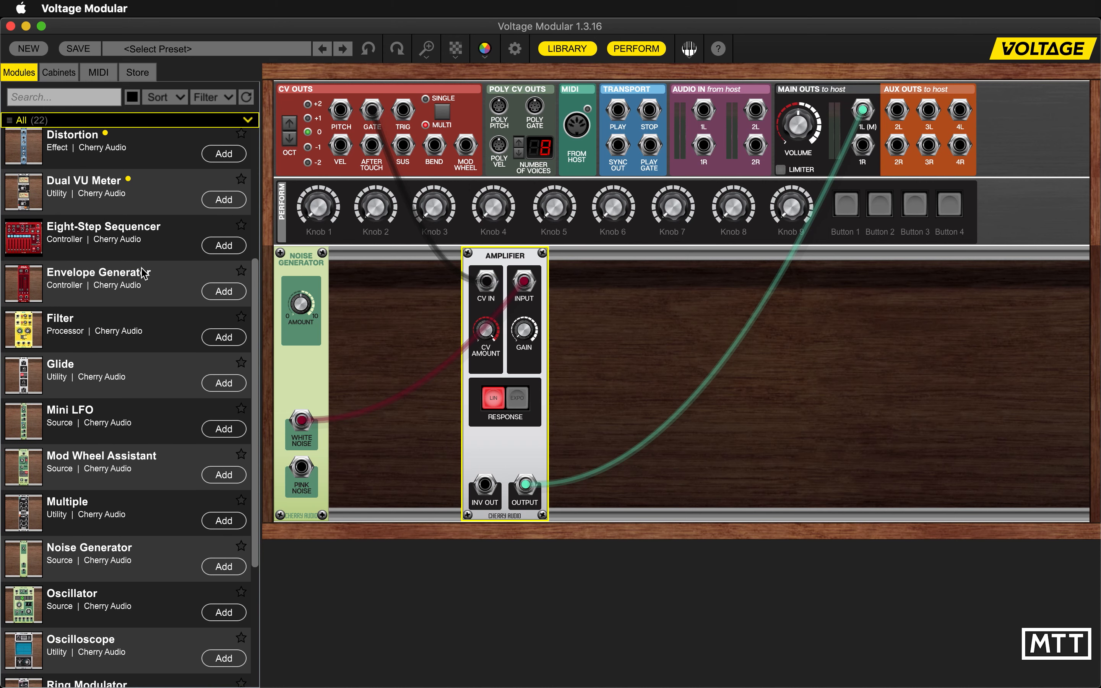
left_click(218, 292)
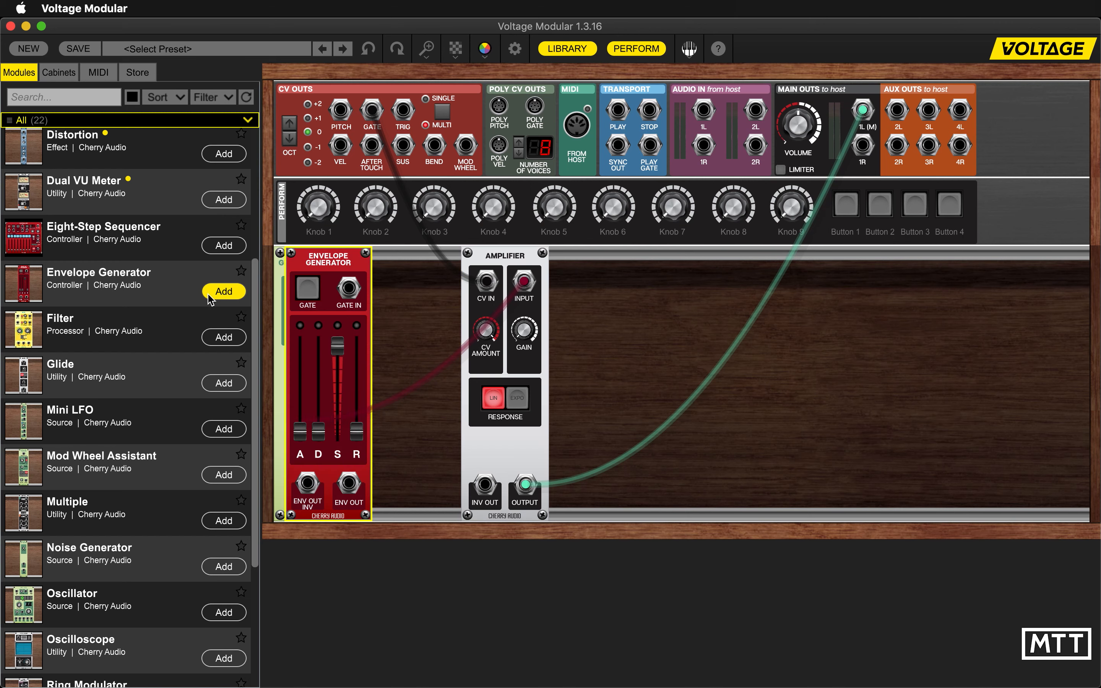
left_click_drag(373, 261, 401, 260)
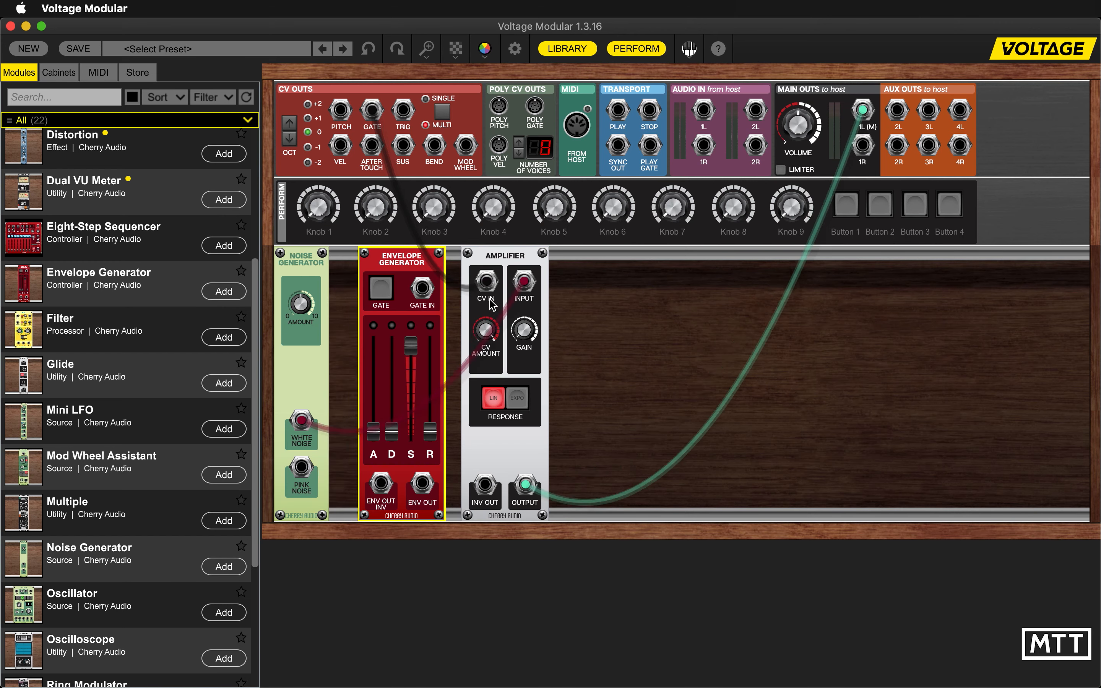
- Route the gate signal through the Envelope Generator into the Amplifier's CV In, using Env Out, and raise the release slightly
left_click_drag(486, 282, 422, 288)
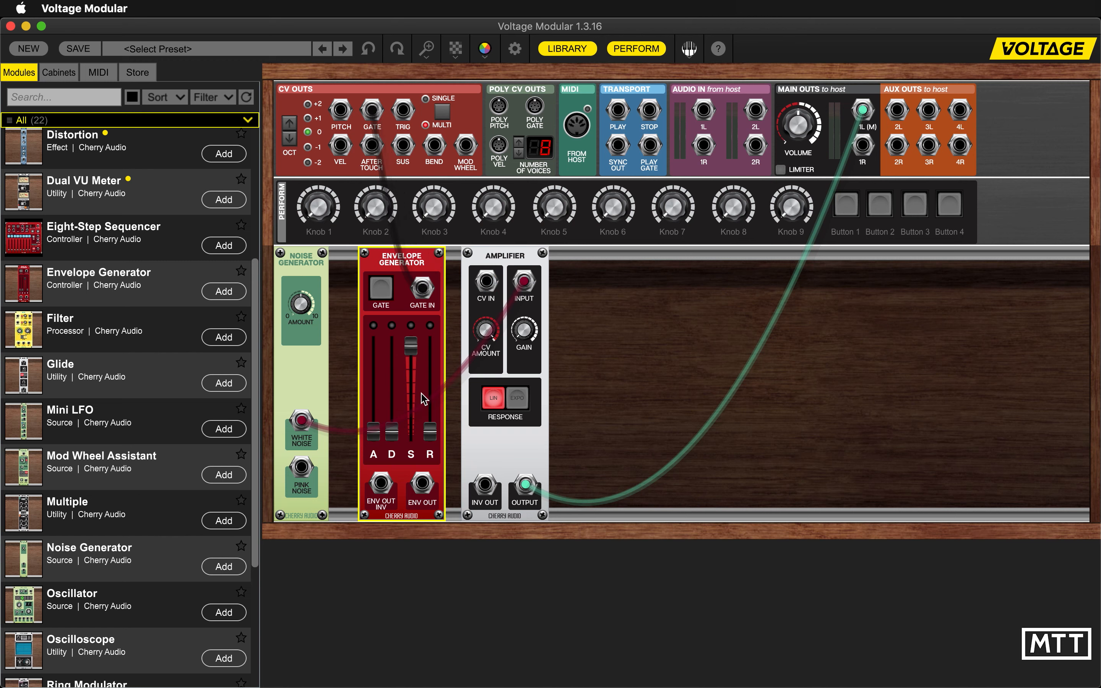
left_click_drag(422, 484, 486, 283)
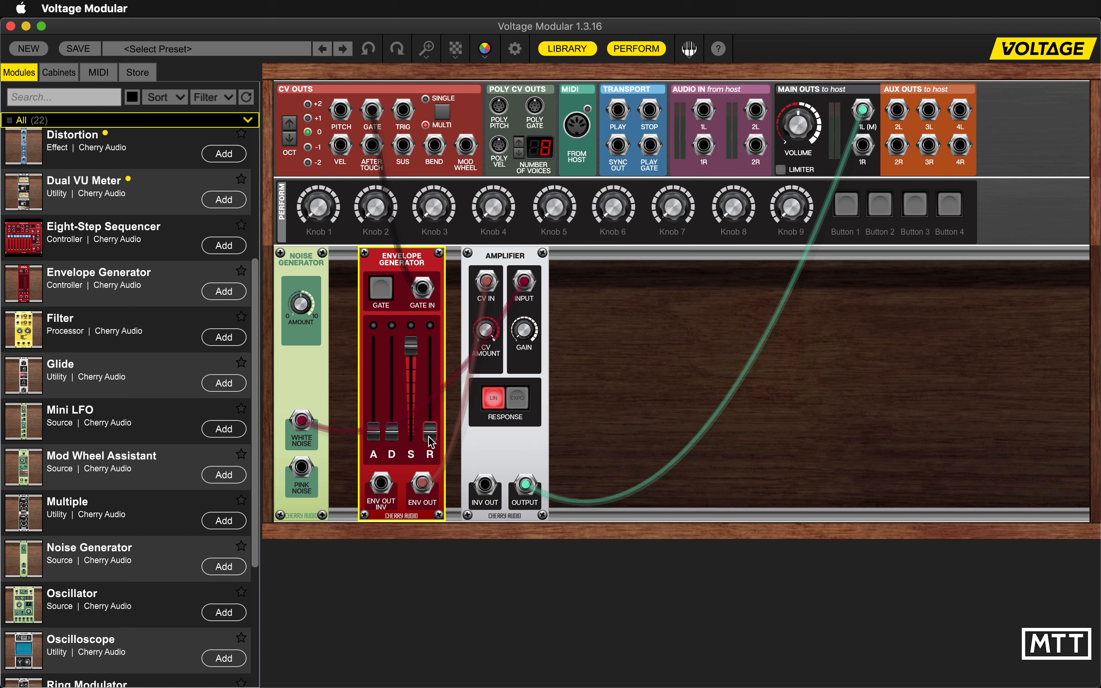
left_click_drag(374, 436, 433, 418)
- Add a Filter beyond the Amplifier and route the Amplifier's Output through its band-pass output to main out 1L (M)
left_click(207, 339)
left_click_drag(615, 257, 642, 256)
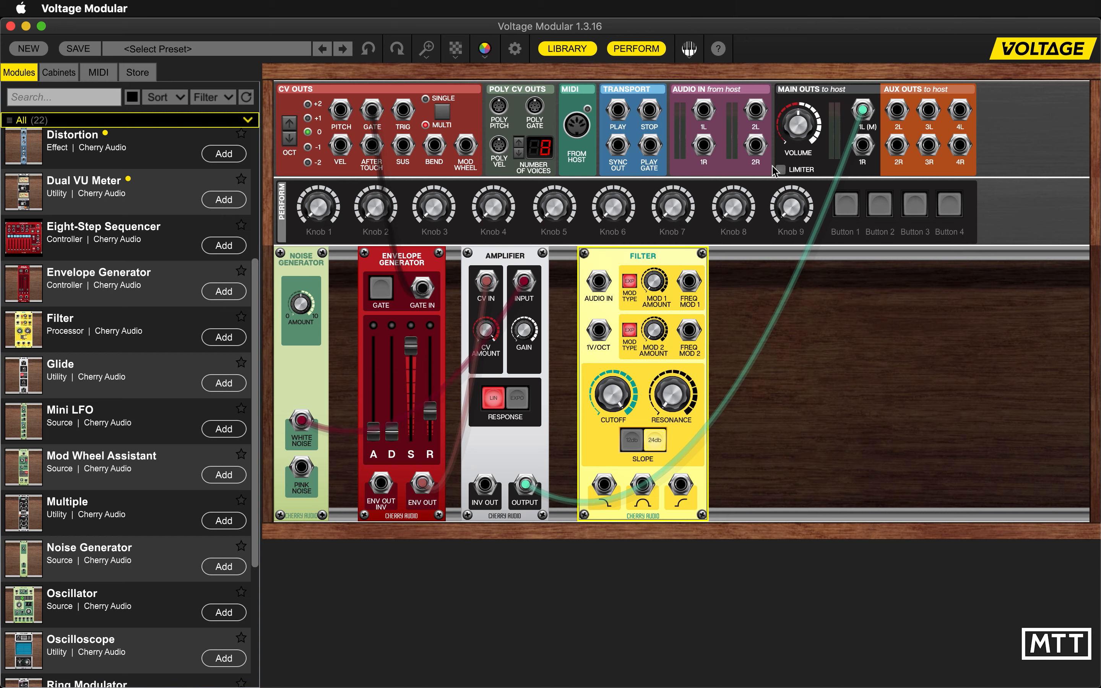
left_click_drag(866, 111, 598, 281)
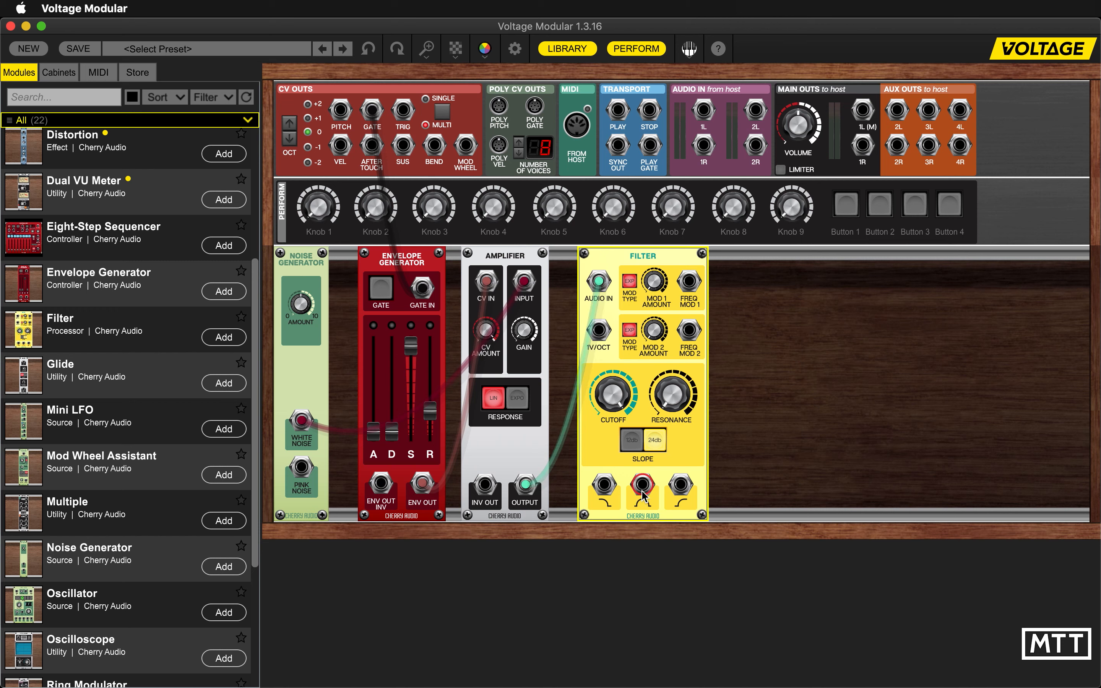
left_click_drag(641, 490, 862, 111)
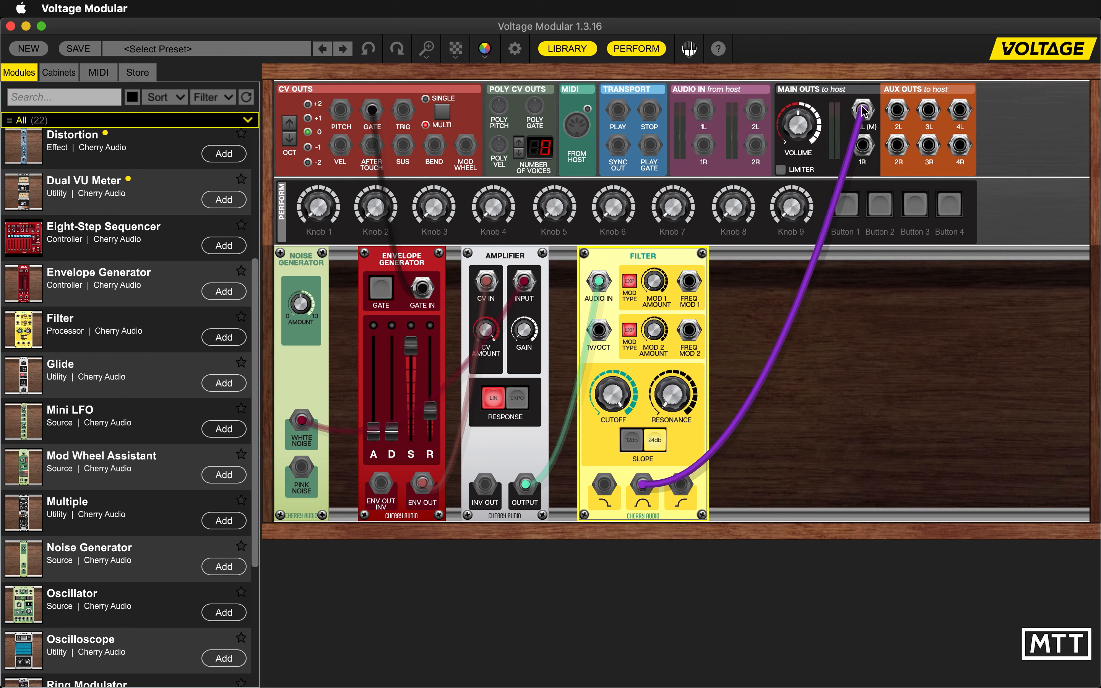
- Patch the Vel CV out into the Filter's Freq Mod 1 and lower the filter cutoff
left_click_drag(598, 401, 611, 421)
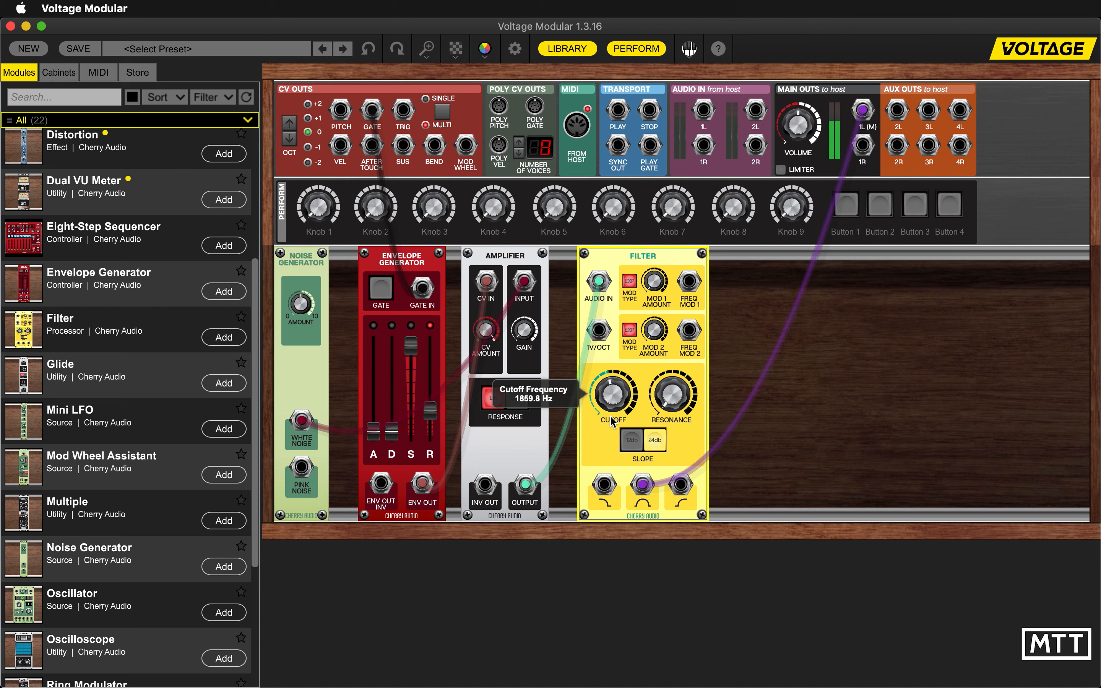
left_click_drag(613, 398, 613, 389)
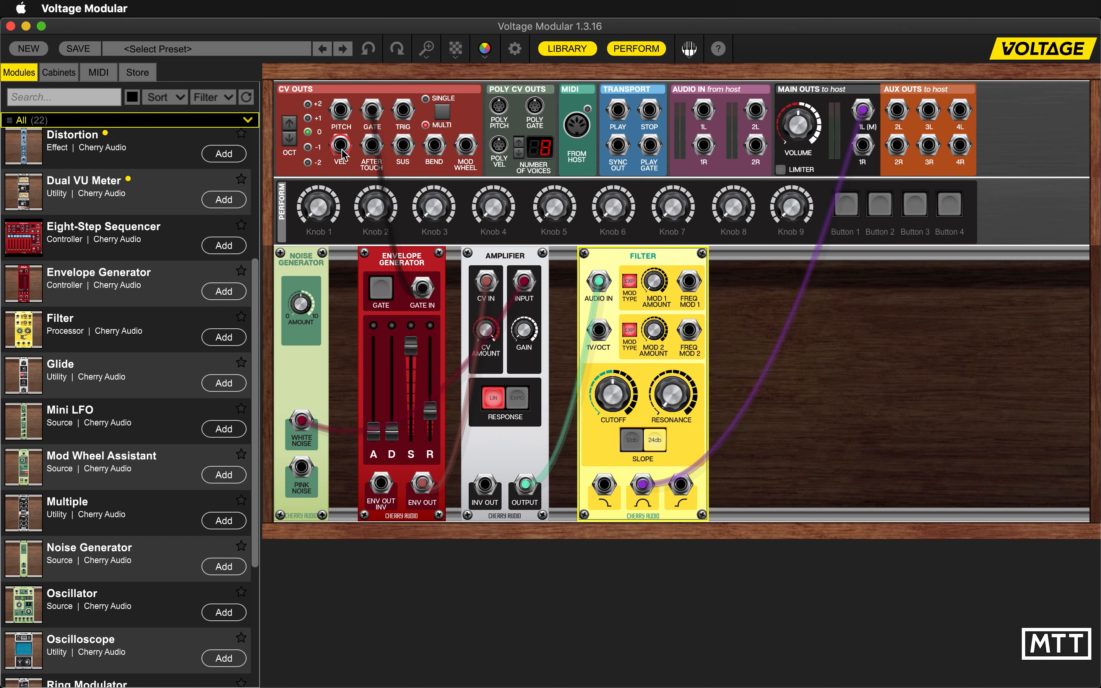
left_click_drag(340, 147, 655, 193)
left_click_drag(614, 387, 606, 427)
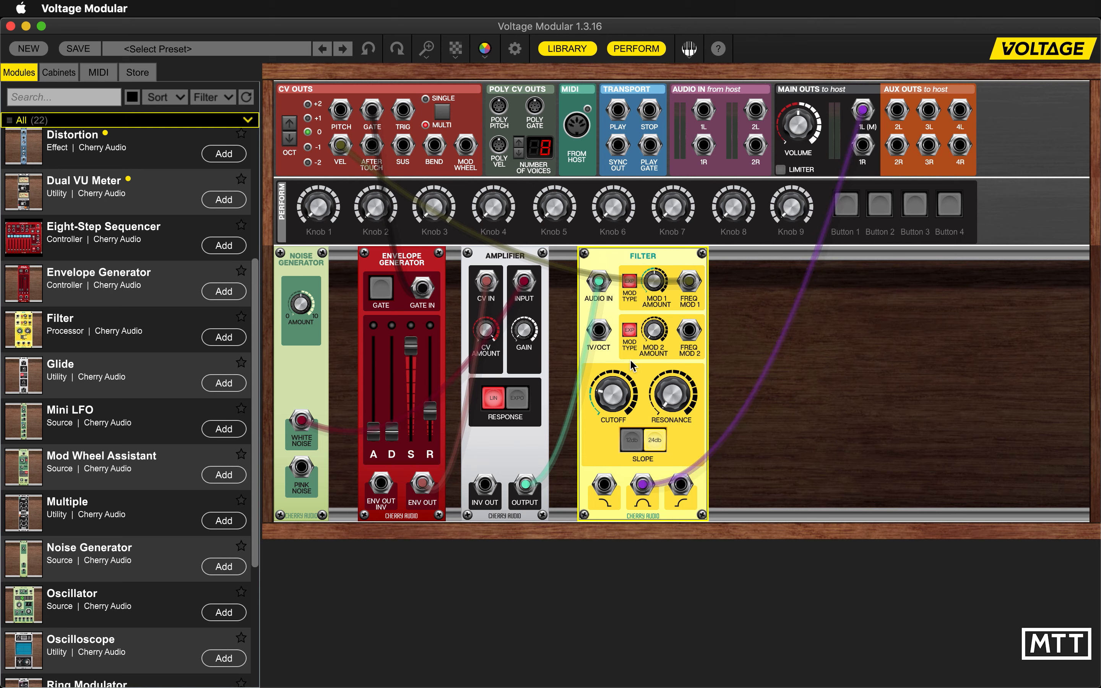
- Fine-tune the Filter's Mod 1 Amount and cutoff to shape the velocity response
mouse_move(654, 298)
mouse_move(653, 298)
left_mouse_down()
mouse_move(656, 328)
mouse_move(654, 276)
left_mouse_up()
left_click_drag(653, 285, 648, 335)
left_click_drag(608, 391, 614, 380)
left_click(610, 389)
mouse_move(663, 299)
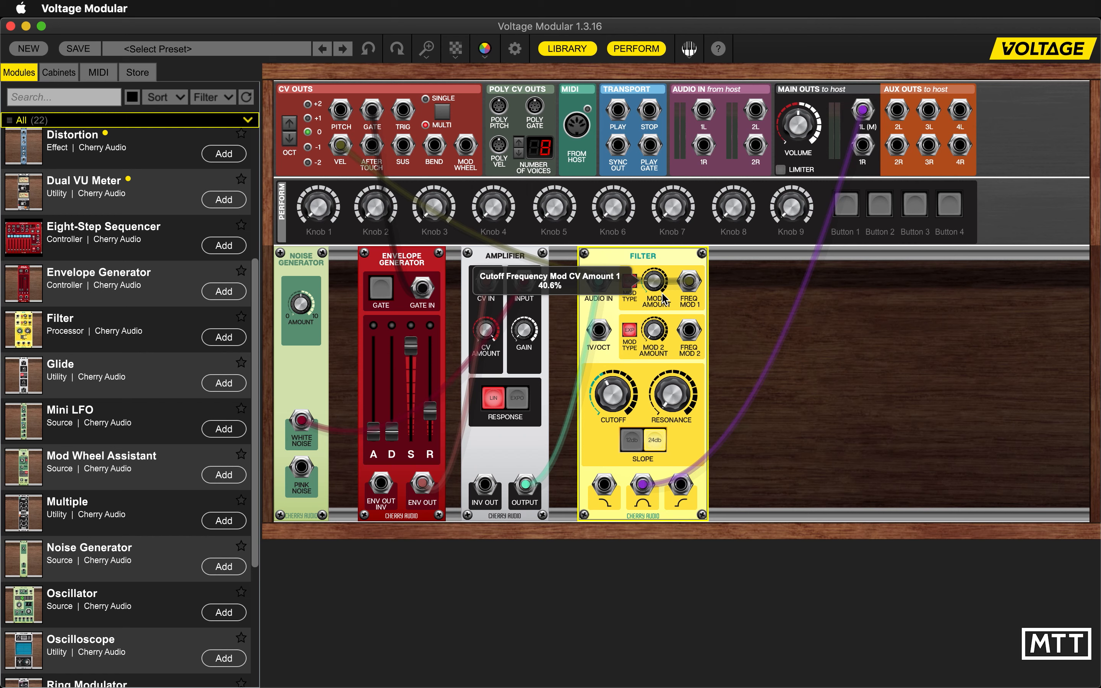
right_click(432, 415)
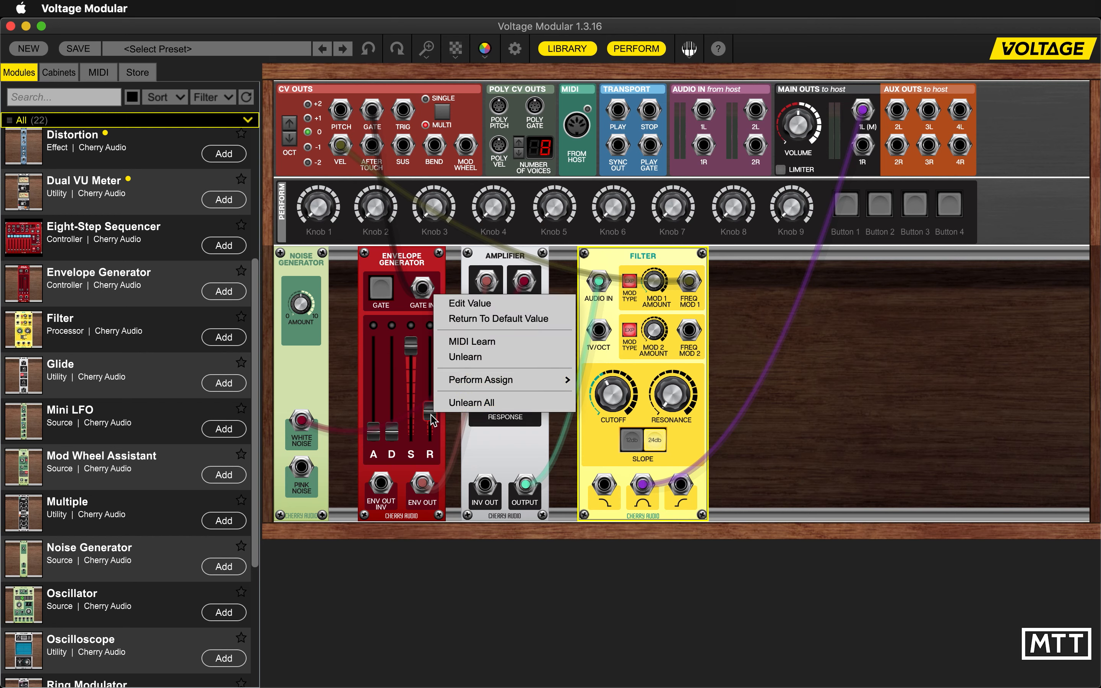
left_click(486, 350)
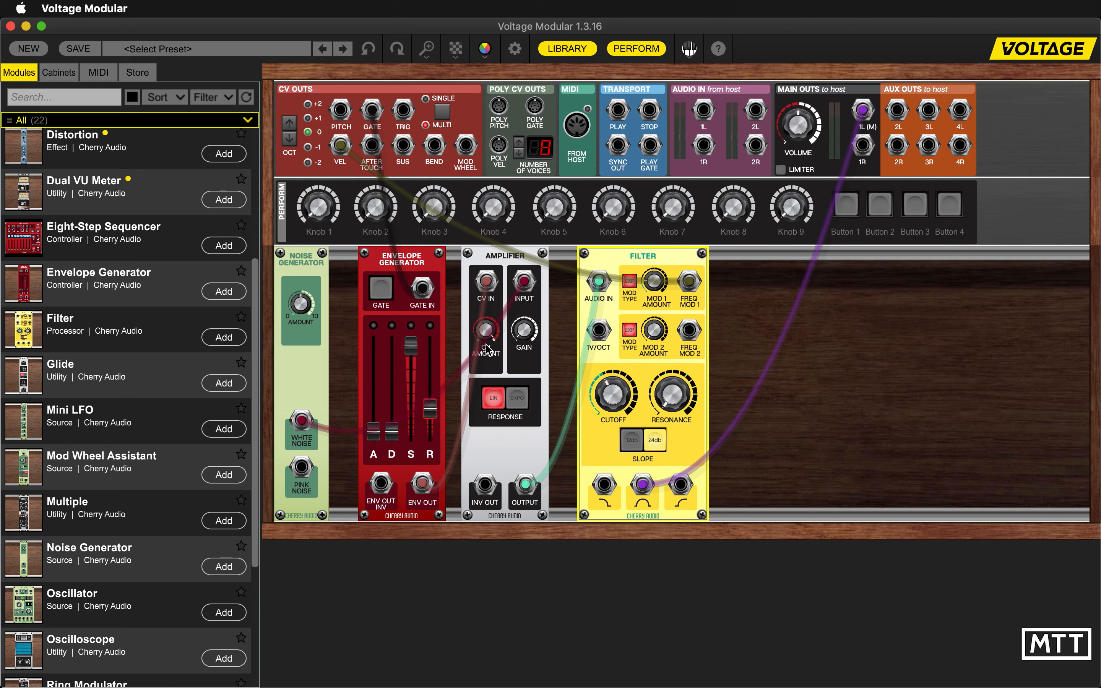
- Move the Filter further from the Amplifier and add a Sample and Hold module in the gap between them
left_click_drag(651, 255, 753, 253)
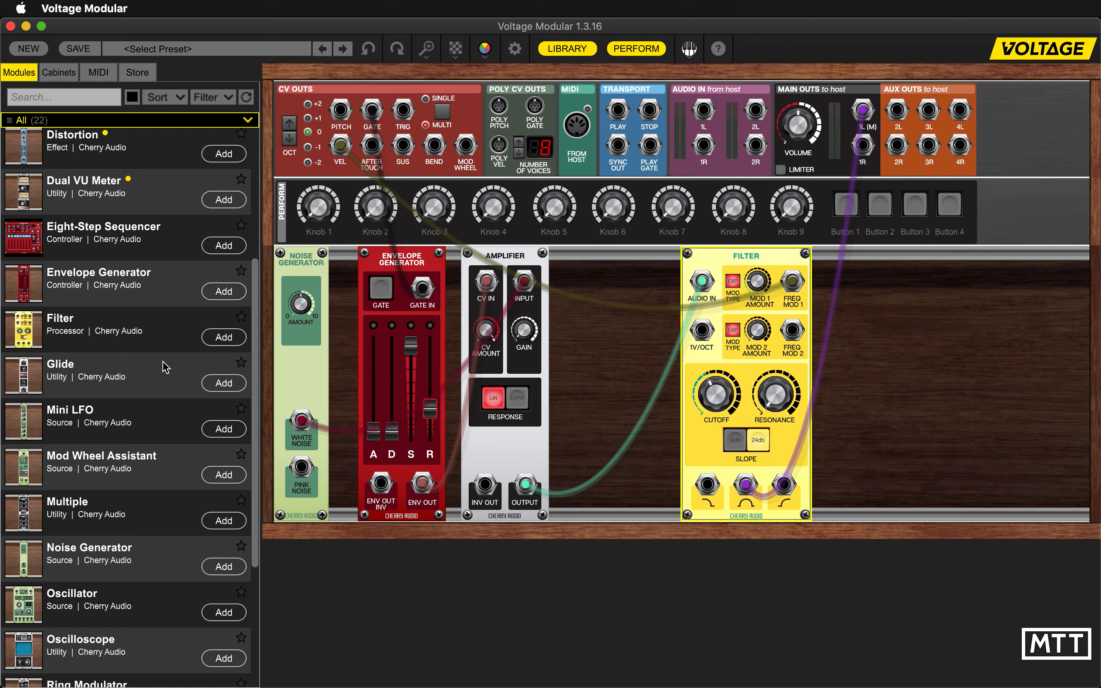
scroll(146, 530, "down", 5)
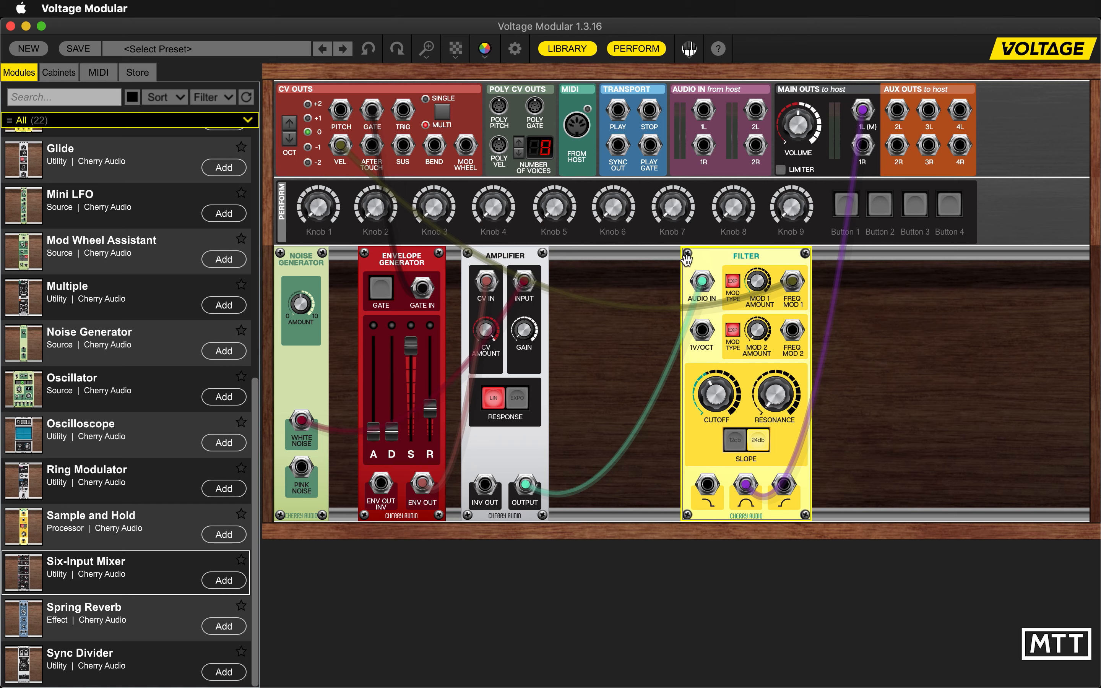
left_click_drag(727, 259, 787, 258)
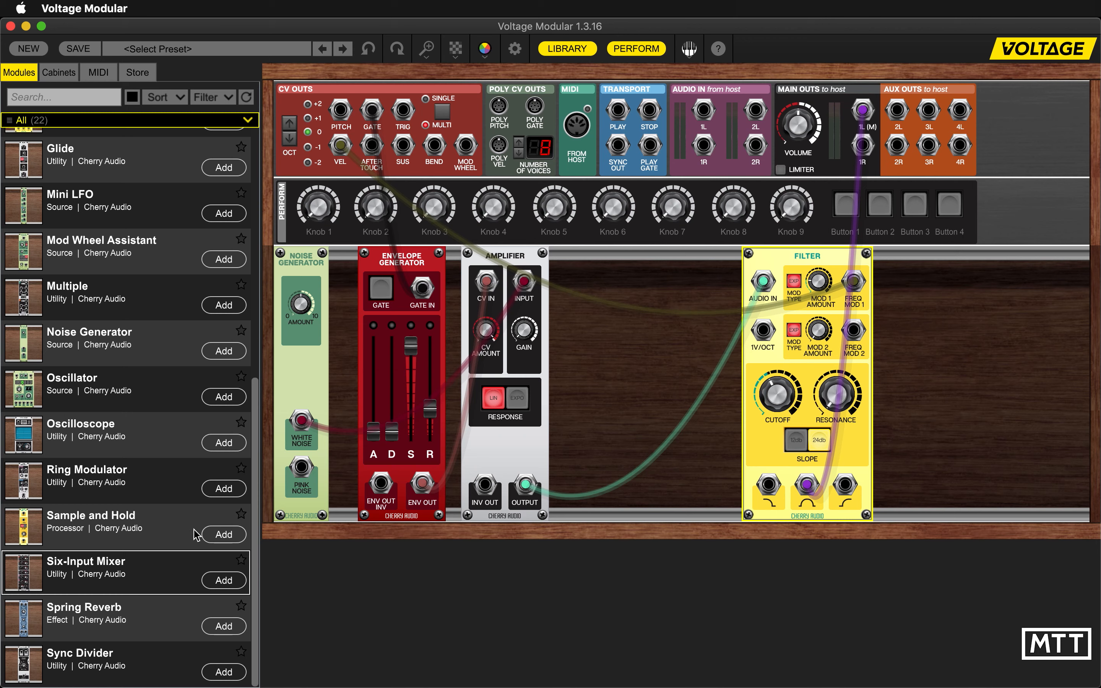
left_click(223, 535)
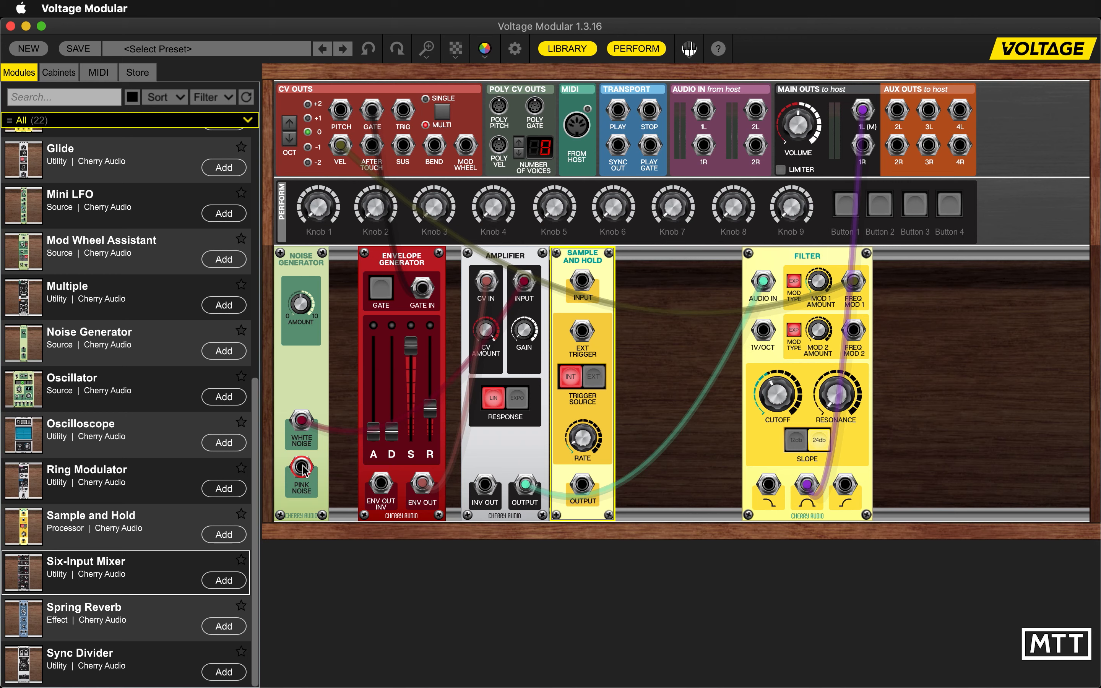
- Feed Pink Noise into the Sample and Hold input and trigger it externally from the Trig CV out
mouse_move(303, 472)
left_mouse_down()
mouse_move(407, 423)
mouse_move(536, 339)
mouse_move(584, 284)
left_mouse_up()
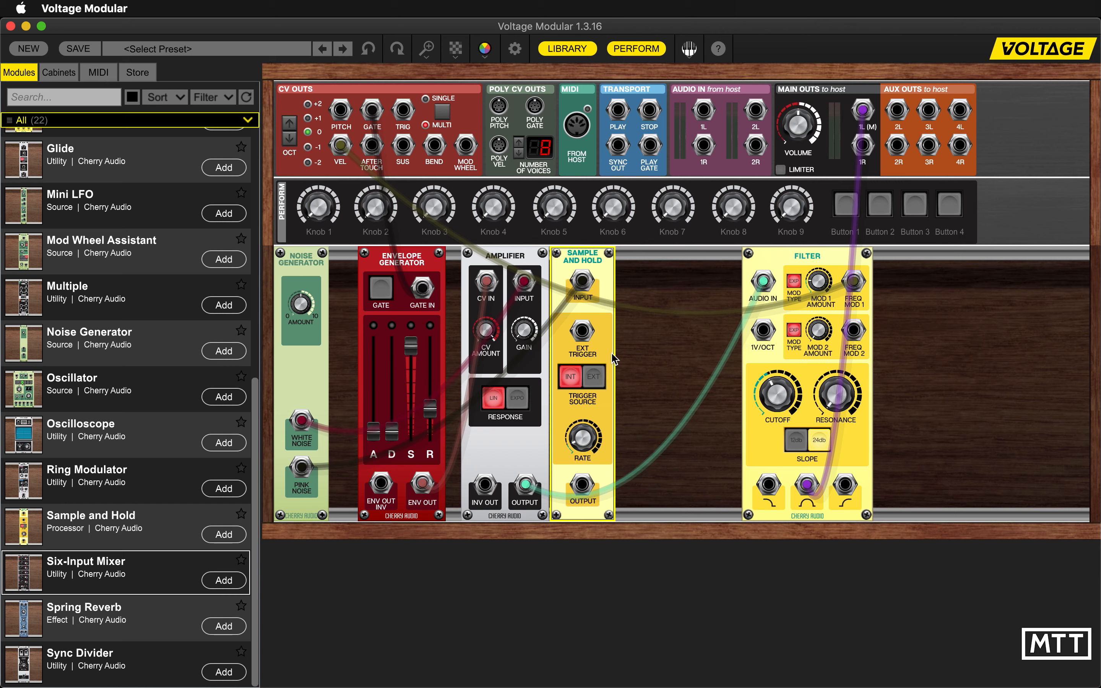
left_click(594, 377)
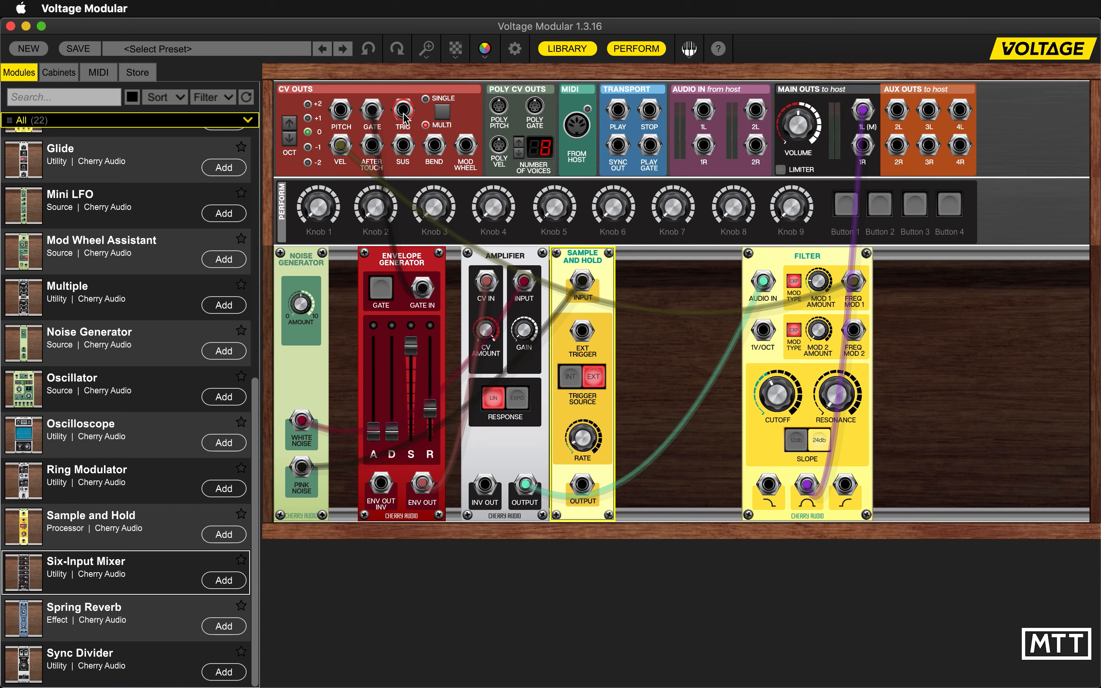
left_click_drag(404, 117, 582, 330)
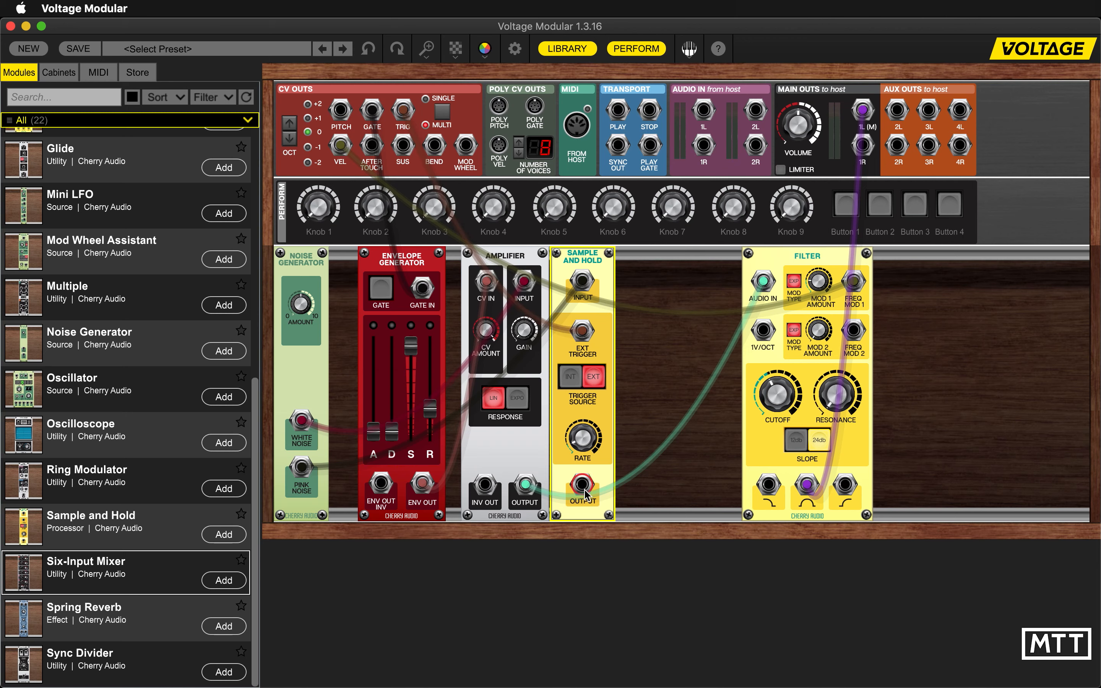
- Patch the Sample and Hold output into the Filter's Freq Mod 2 and adjust the Mod 2 Amount
left_click_drag(582, 488, 854, 331)
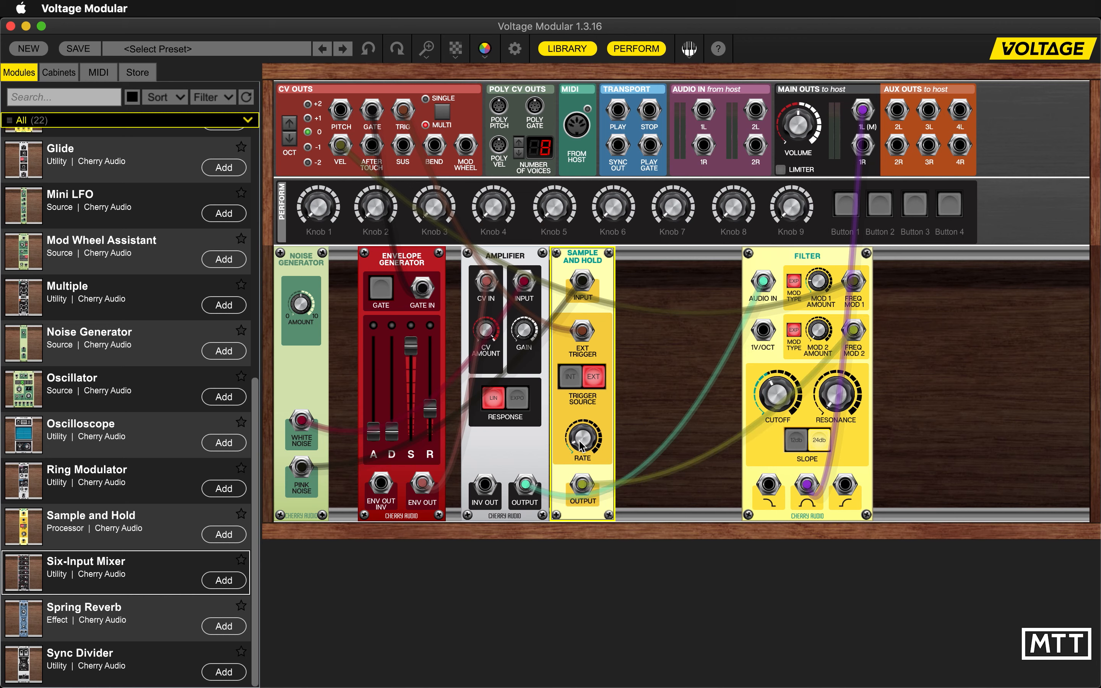
mouse_move(580, 455)
left_click_drag(580, 457, 579, 468)
mouse_move(580, 440)
mouse_move(818, 315)
left_click_drag(819, 315, 831, 259)
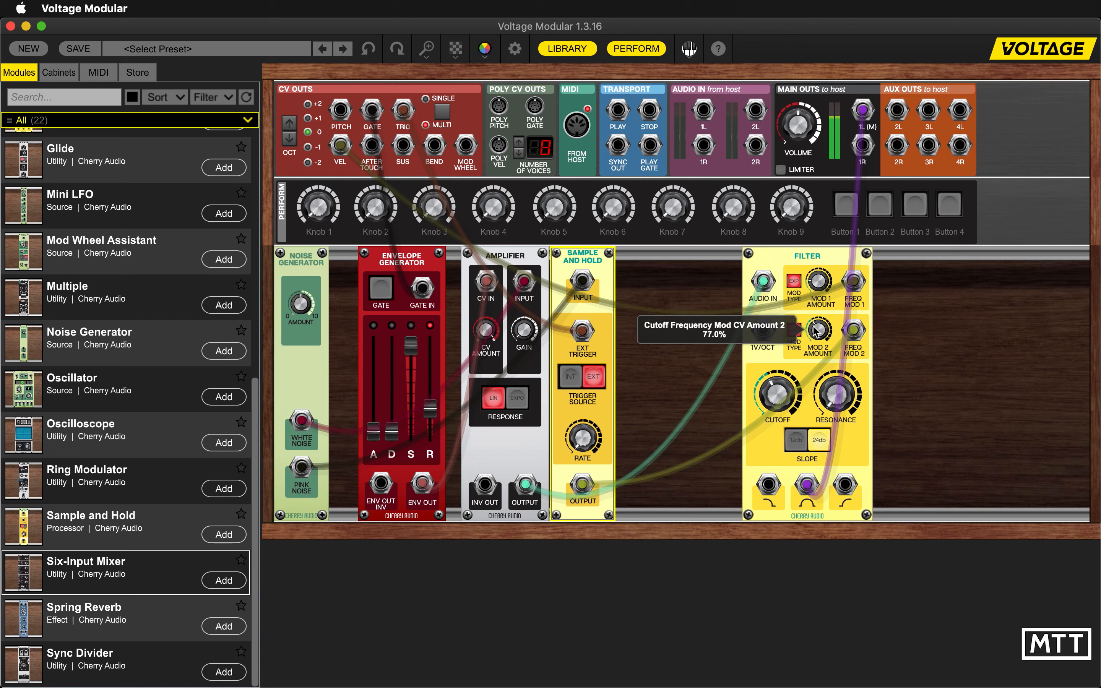
left_click_drag(813, 324, 811, 352)
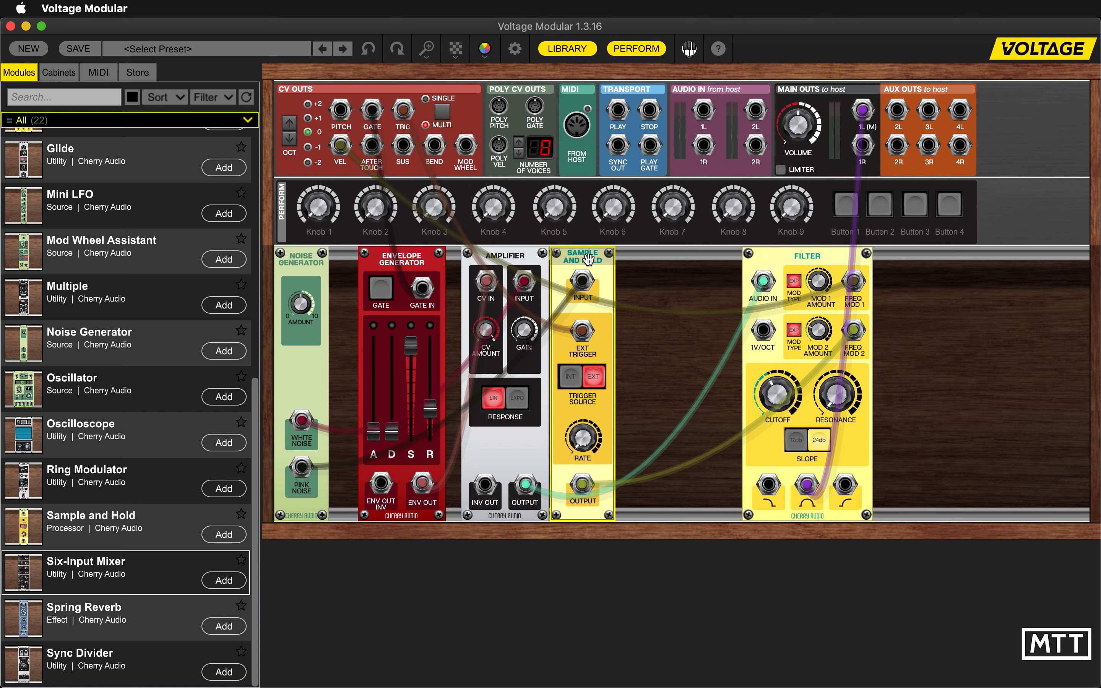
- Widen the gap between Sample and Hold and Filter and add a Six-Input Mixer between them
left_click_drag(589, 260, 600, 259)
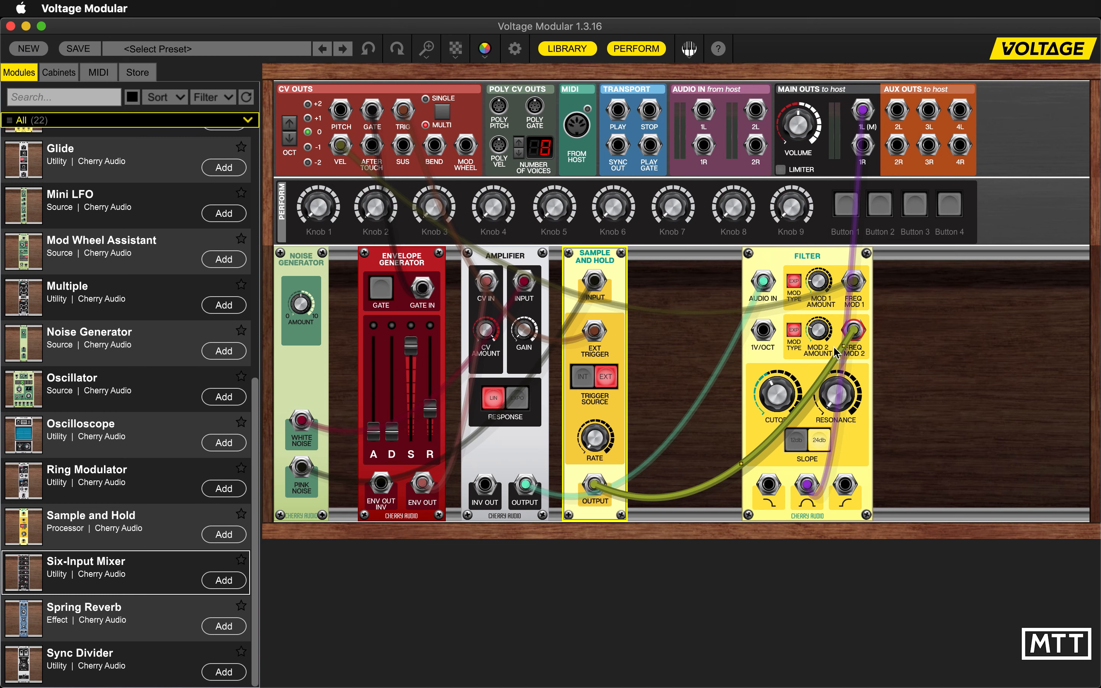
left_click_drag(797, 258, 842, 256)
scroll(132, 377, "up", 3)
scroll(132, 377, "up", 8)
scroll(131, 377, "down", 10)
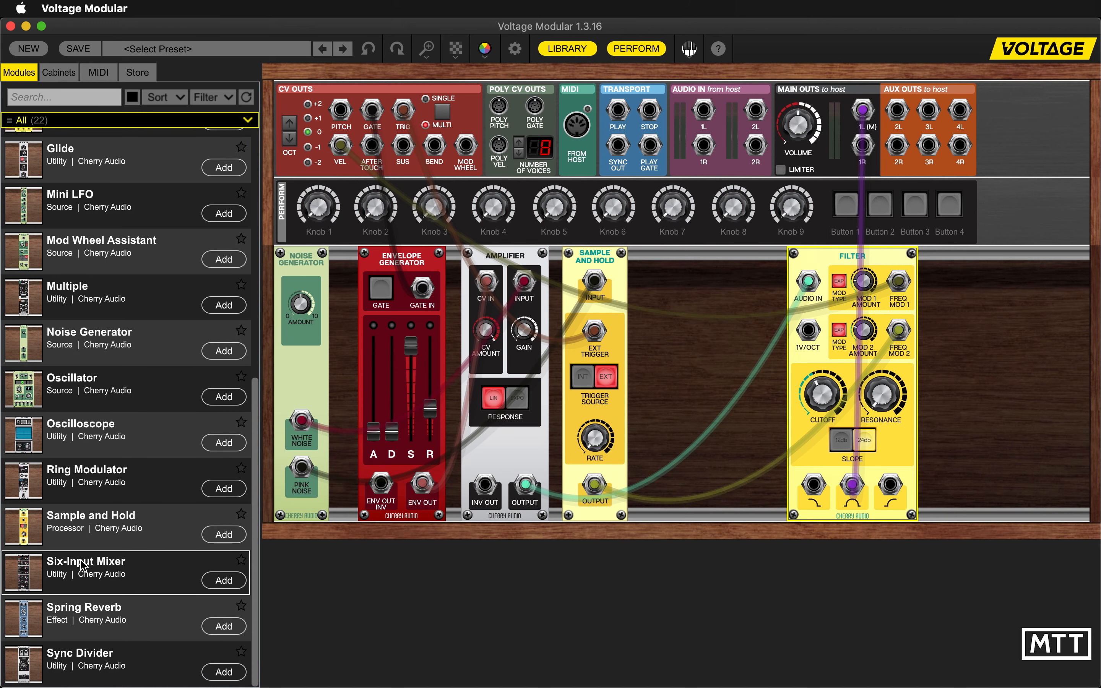
left_click(224, 580)
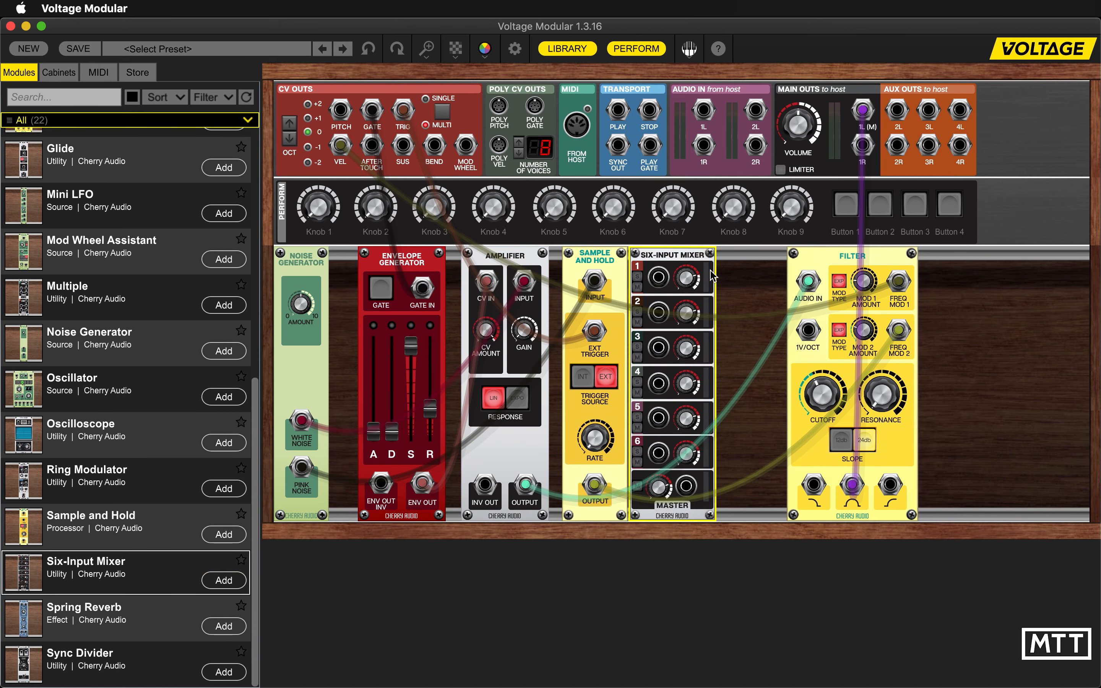
- Space the Six-Input Mixer away from Sample and Hold, then feed Pitch CV into input 1 and reroute the Sample and Hold output into input 2
left_click_drag(689, 257, 691, 258)
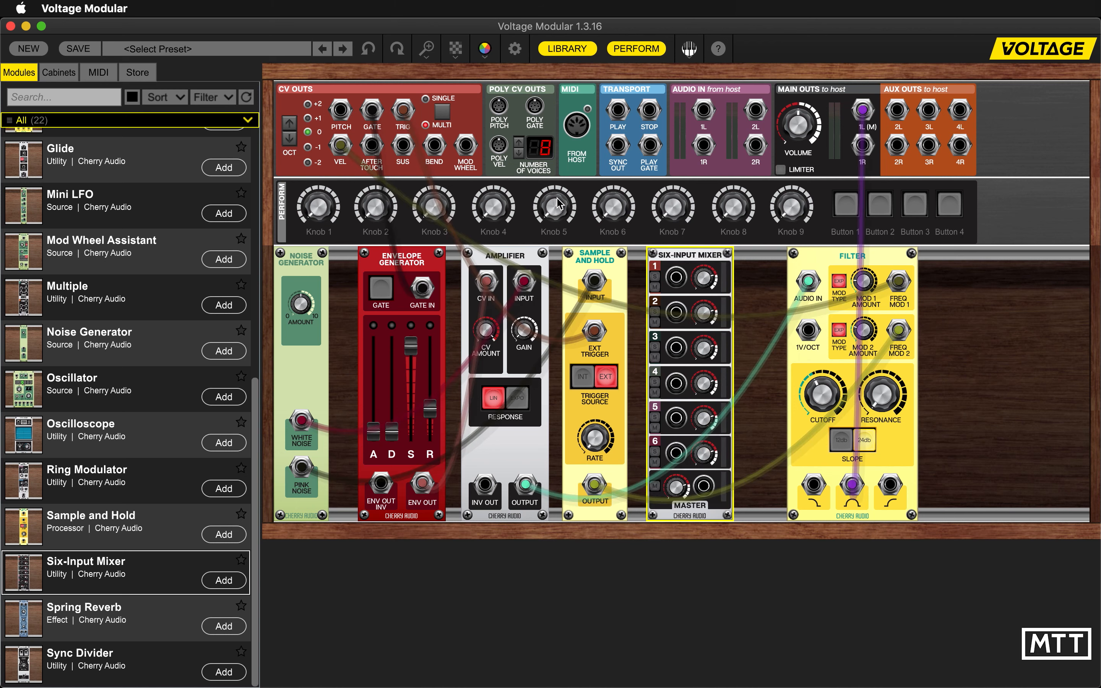
left_click_drag(341, 110, 680, 278)
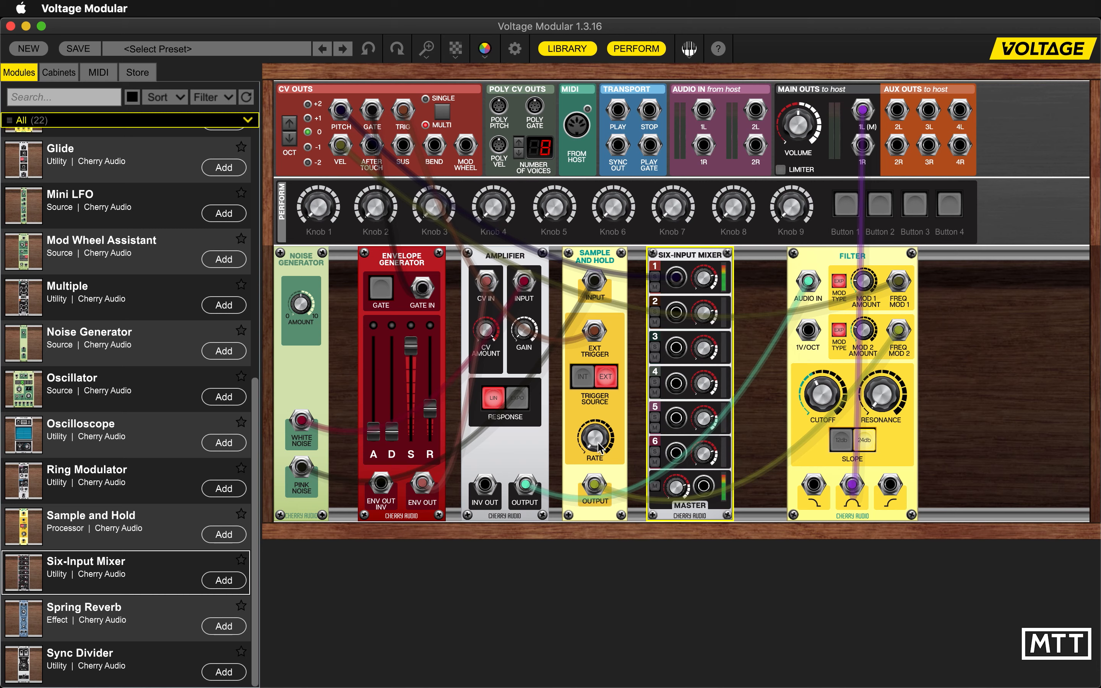
left_click_drag(898, 330, 676, 312)
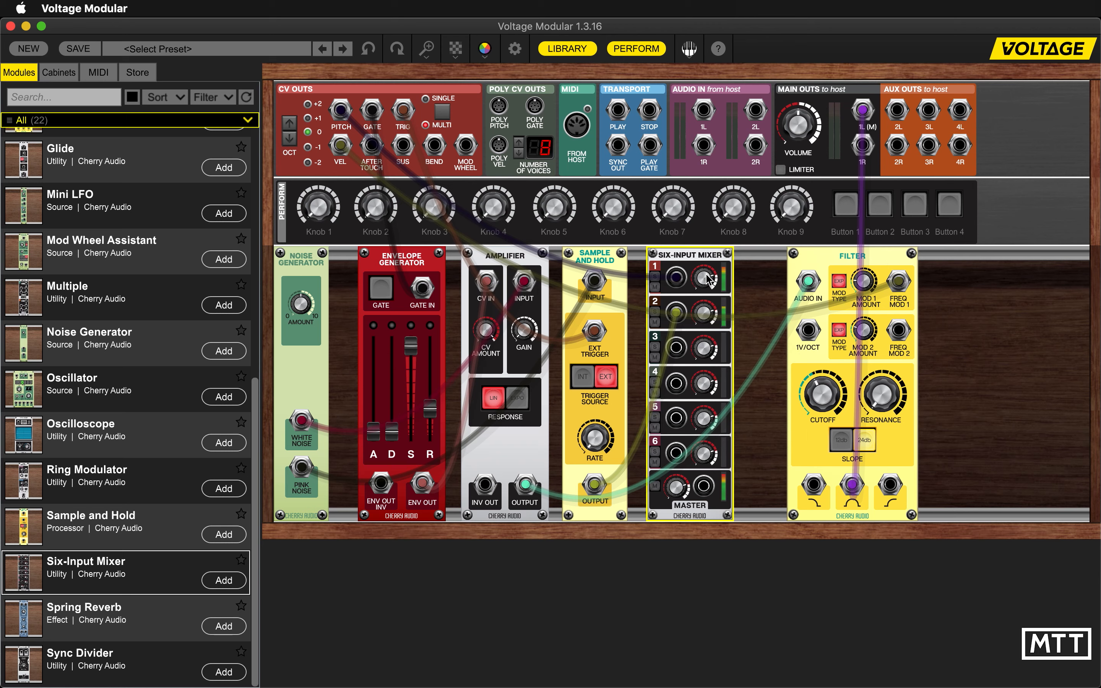
- Patch the mixer's master output into the Filter's Freq Mod 2 and balance input levels 1 and 2, with input 2 at about -8.1 dB
left_click_drag(693, 324, 692, 376)
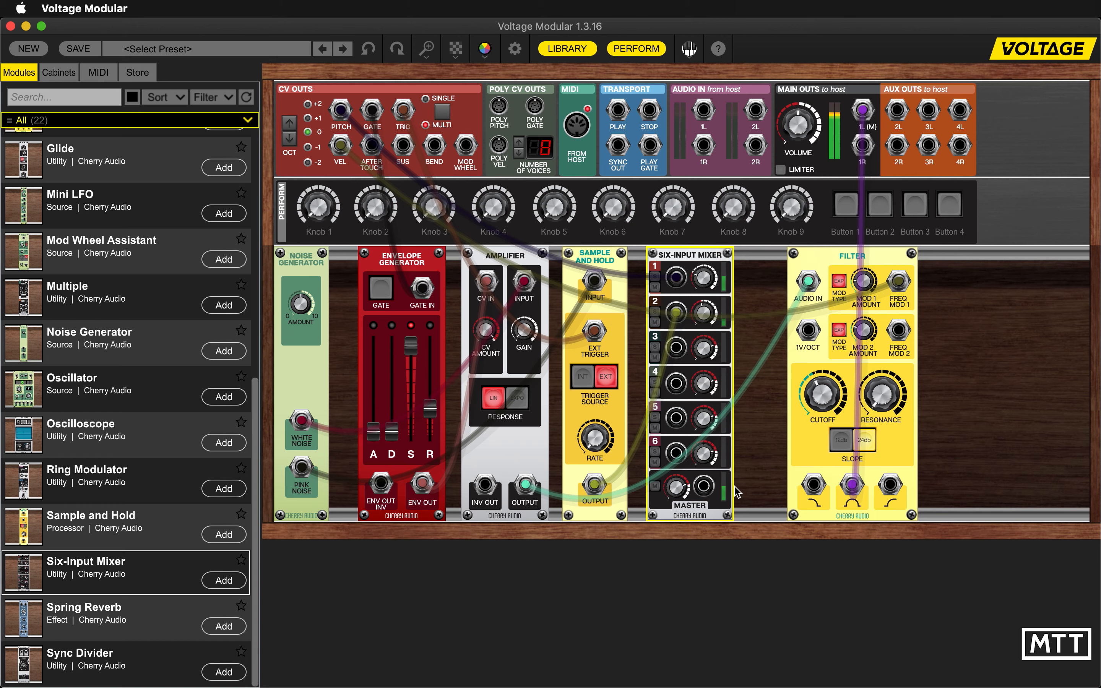
left_click_drag(703, 486, 899, 331)
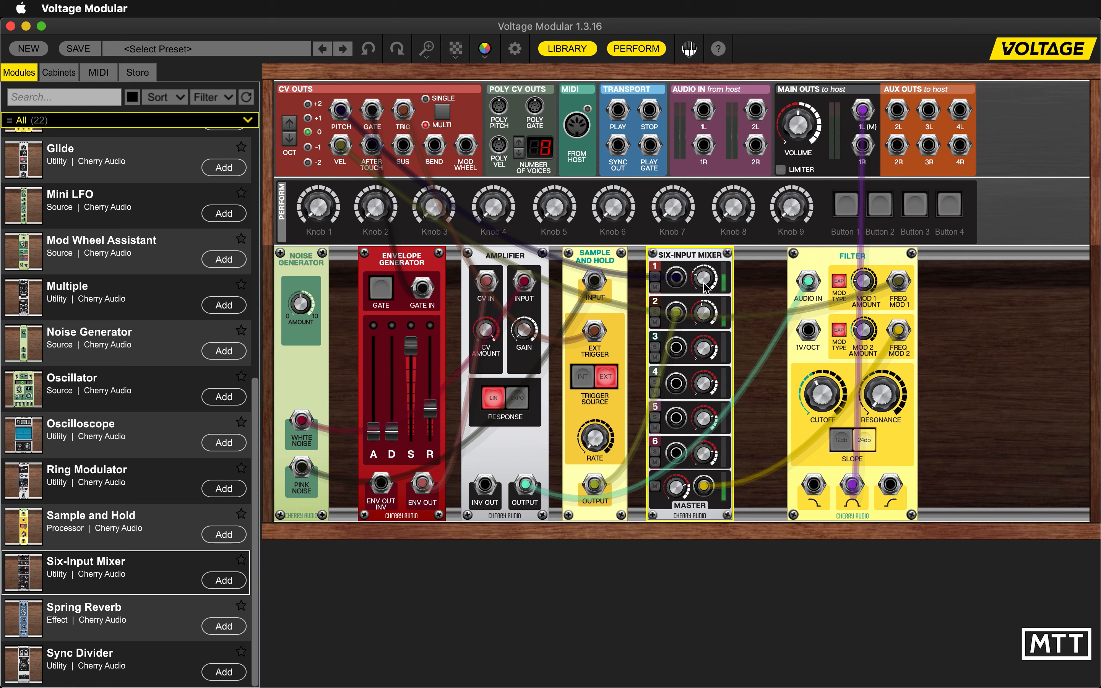
mouse_move(702, 287)
left_mouse_down()
mouse_move(707, 268)
mouse_move(701, 304)
left_mouse_up()
mouse_move(715, 325)
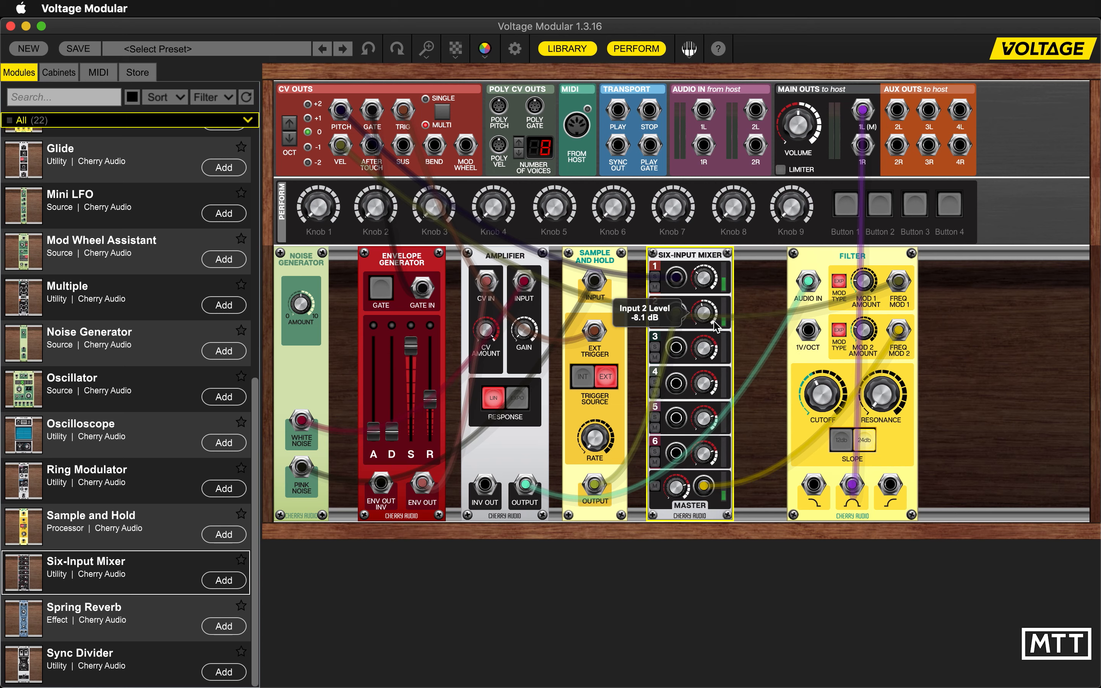